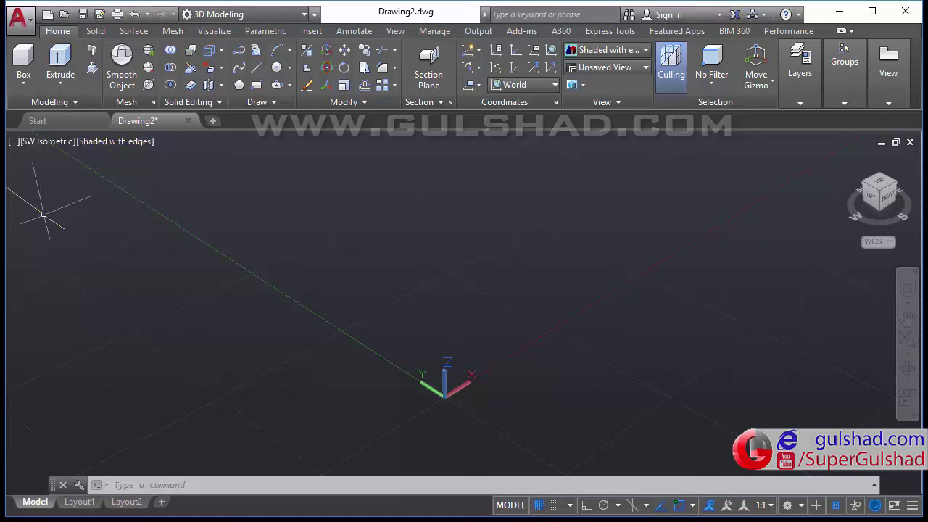
- Draw a box solid from the origin with matching height to form a cube
click(23, 83)
click(33, 103)
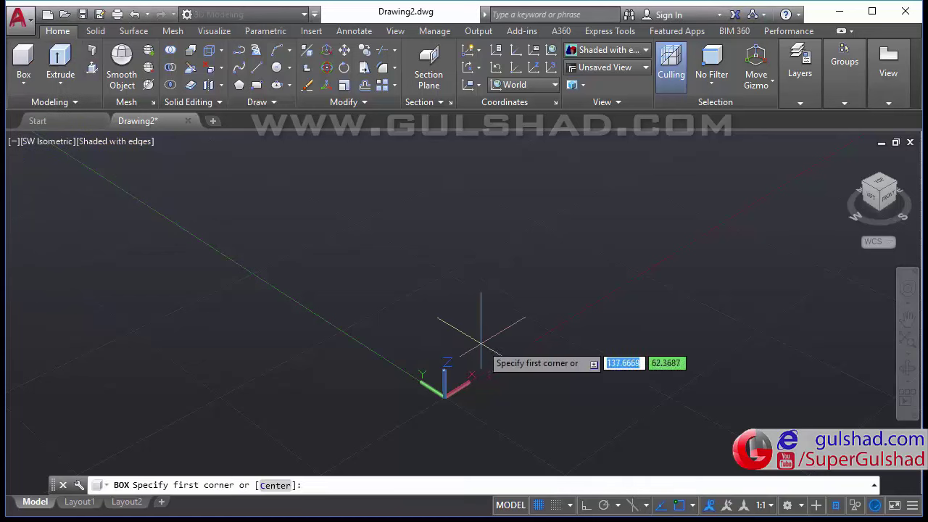
click(444, 360)
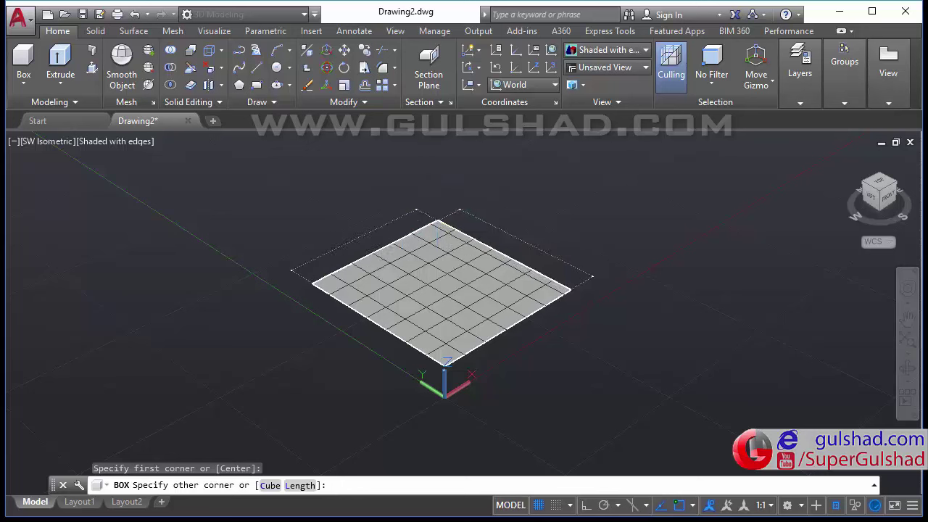
click(440, 226)
scroll(391, 192, down, 2)
middle_drag(414, 201, 382, 279)
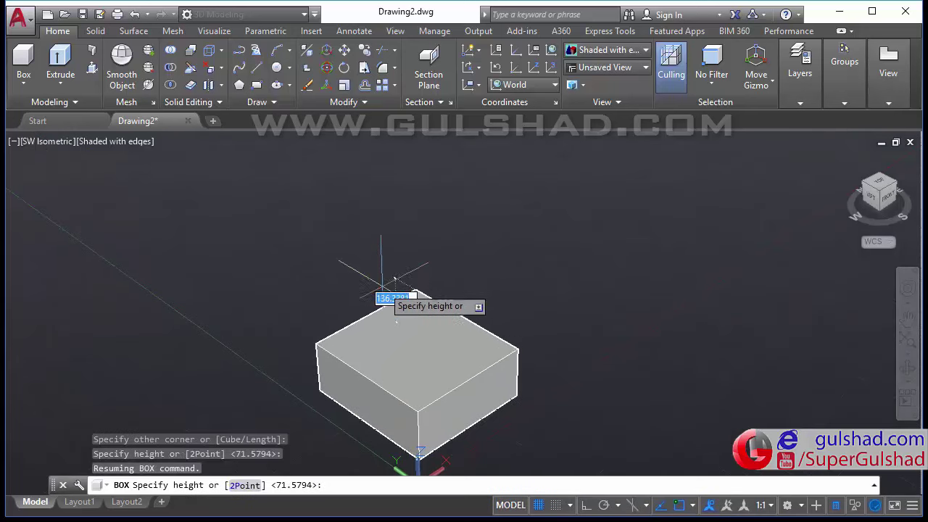
click(396, 205)
middle_drag(672, 227, 613, 240)
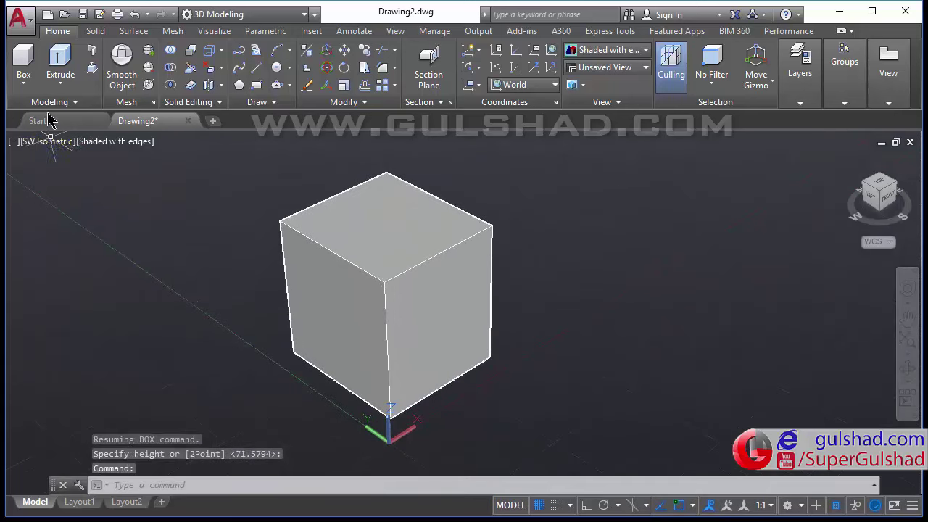
- Draw a tall narrow box standing on the centre of the cube's top face
click(24, 82)
click(43, 108)
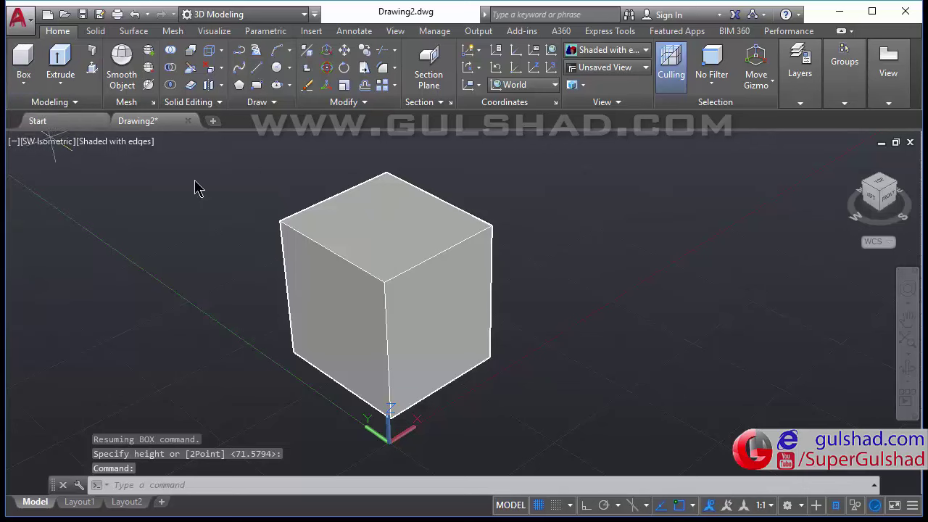
click(350, 245)
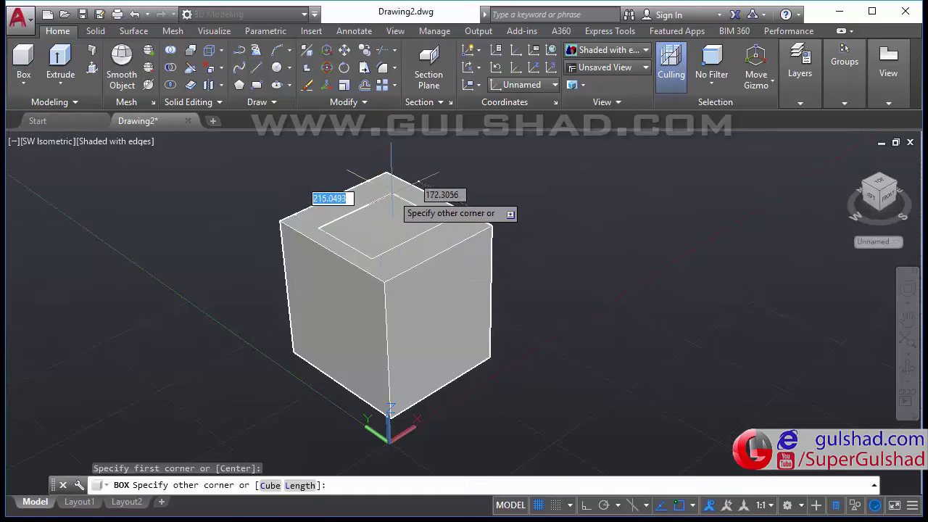
click(378, 232)
scroll(381, 171, down, 3)
mouse_move(393, 319)
middle_down()
mouse_move(406, 276)
mouse_move(403, 255)
middle_up()
key(Return)
- Move the tall box down so it sinks into the cube
drag(406, 141, 339, 207)
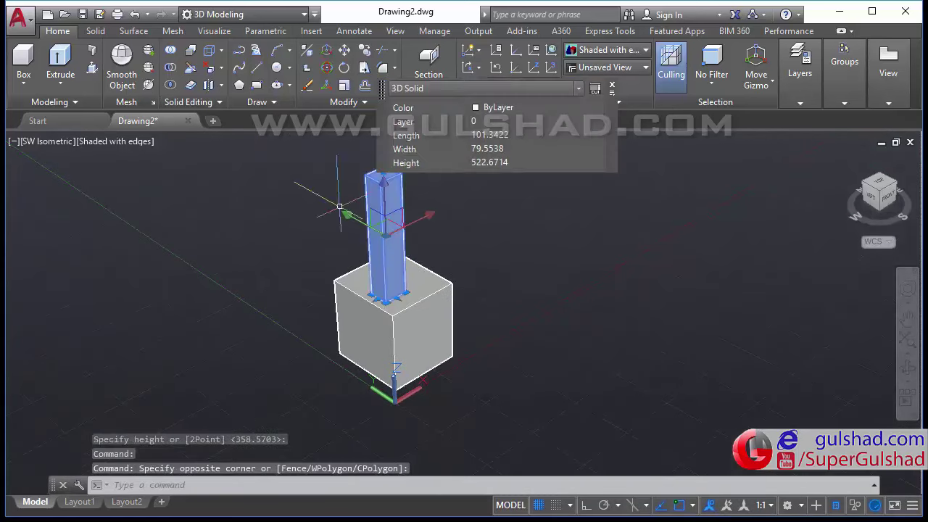
click(344, 50)
click(442, 304)
click(471, 347)
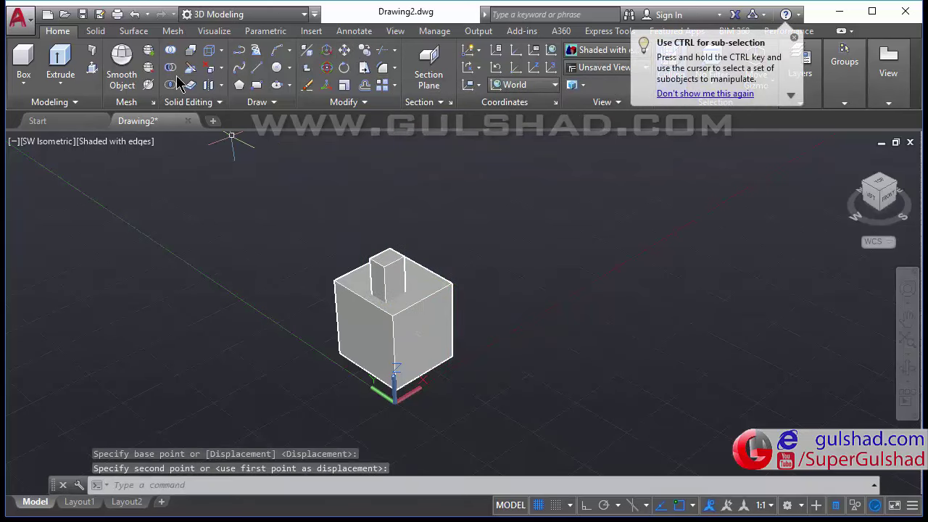
- Subtract the tall box from the cube to cut a square hole in its top
click(170, 67)
key(Return)
click(386, 274)
key(Return)
scroll(435, 355, up, 2)
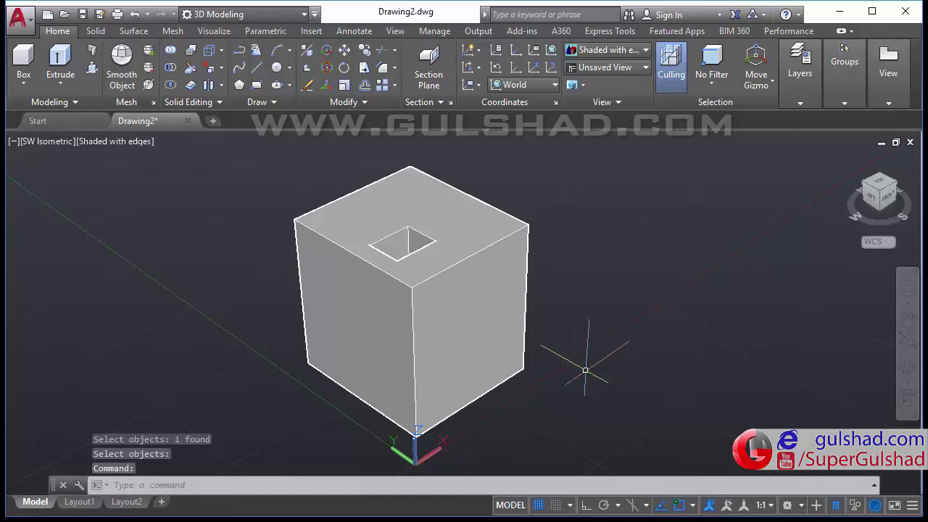
middle_drag(585, 371, 578, 358)
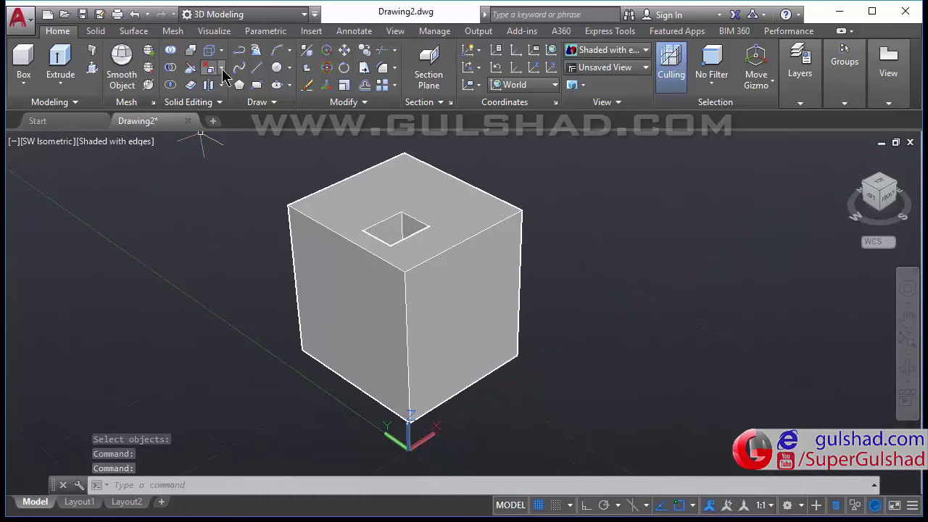
- Start Solid Editing Rotate Faces and orbit the view to look into the hole
click(221, 67)
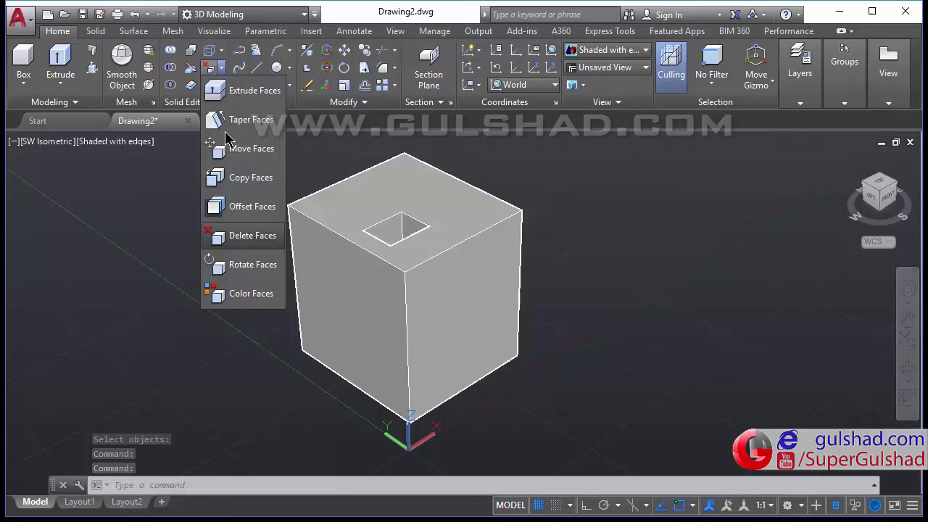
click(237, 274)
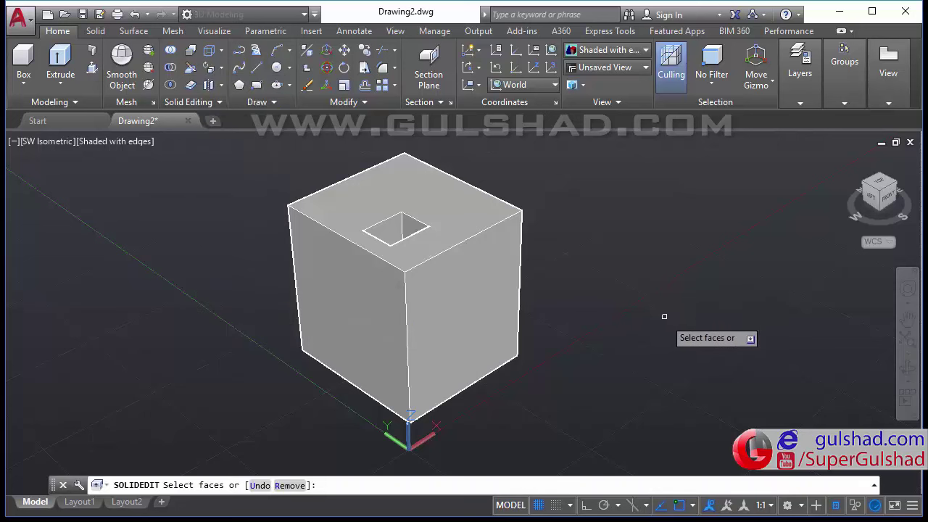
shift+middle_drag(662, 315, 590, 364)
mouse_move(580, 293)
shift+middle_down()
mouse_move(639, 280)
mouse_move(417, 297)
mouse_move(494, 319)
mouse_move(369, 237)
mouse_move(380, 261)
mouse_move(313, 307)
shift+middle_up()
- Pick the hole's inner side faces, removing the wrongly picked top face, and finish selection
click(343, 278)
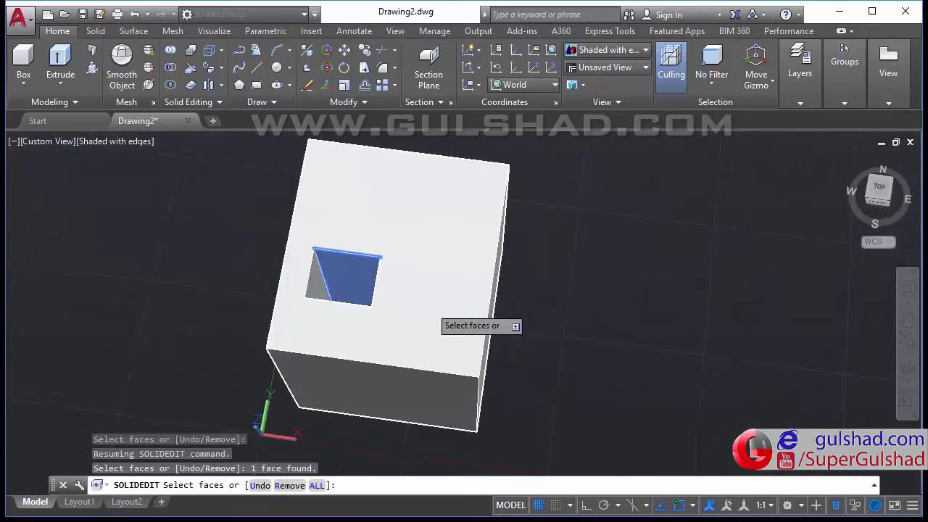
mouse_move(427, 312)
shift+middle_down()
mouse_move(334, 256)
mouse_move(389, 317)
mouse_move(382, 253)
mouse_move(425, 341)
shift+middle_up()
click(382, 250)
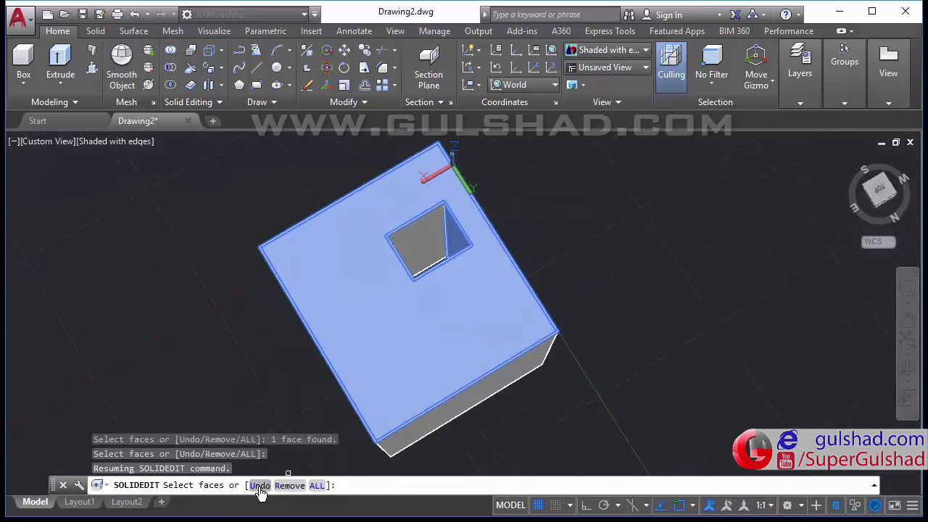
click(424, 259)
mouse_move(516, 288)
shift+middle_down()
mouse_move(379, 283)
mouse_move(475, 276)
shift+middle_up()
click(445, 281)
mouse_move(433, 338)
shift+middle_down()
mouse_move(658, 321)
mouse_move(685, 246)
mouse_move(729, 356)
mouse_move(807, 298)
mouse_move(742, 292)
mouse_move(694, 310)
shift+middle_up()
mouse_move(474, 294)
shift+middle_down()
mouse_move(527, 308)
mouse_move(443, 291)
mouse_move(466, 311)
shift+middle_up()
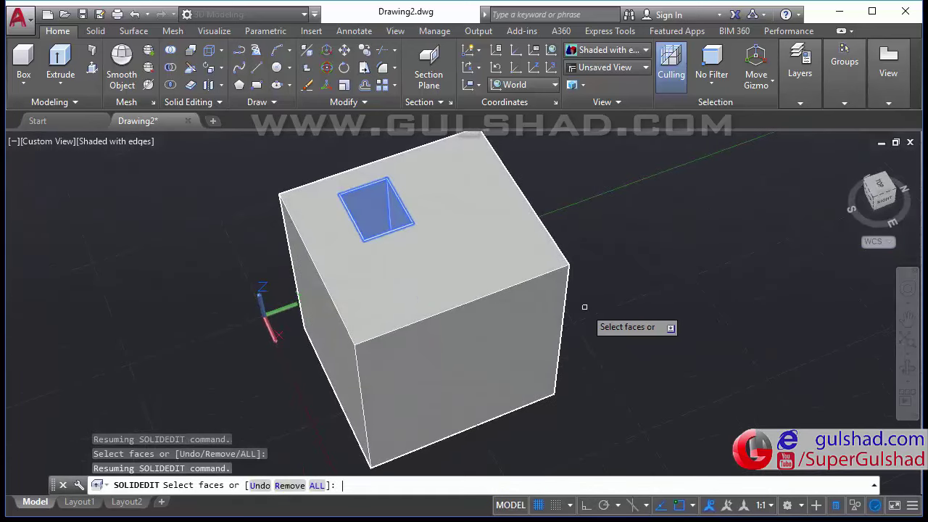
key(Return)
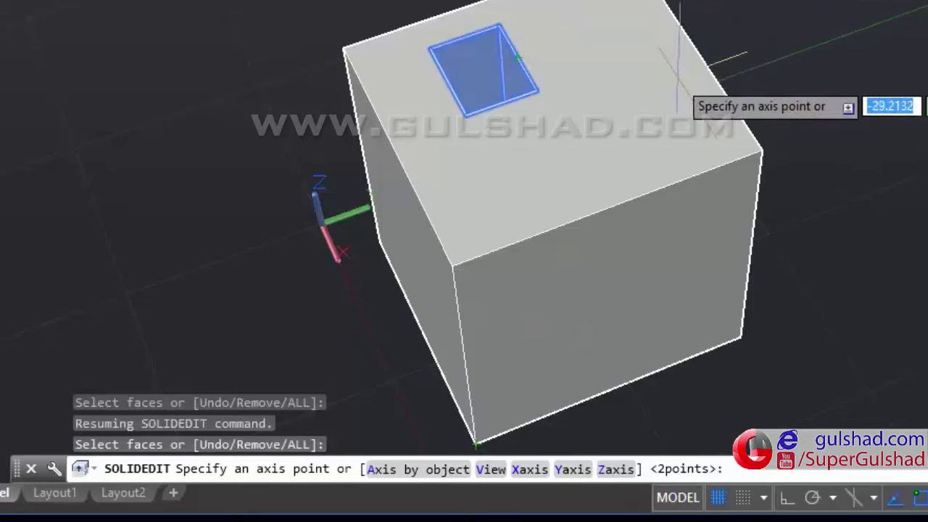
- Orbit, zoom and pan around the holed cube while the rotation awaits its axis
middle_drag(507, 102, 489, 129)
mouse_move(516, 57)
shift+middle_down()
mouse_move(572, 139)
mouse_move(721, 60)
mouse_move(768, 61)
mouse_move(812, 309)
mouse_move(800, 288)
mouse_move(905, 182)
mouse_move(851, 249)
mouse_move(753, 237)
mouse_move(737, 247)
mouse_move(787, 230)
shift+middle_up()
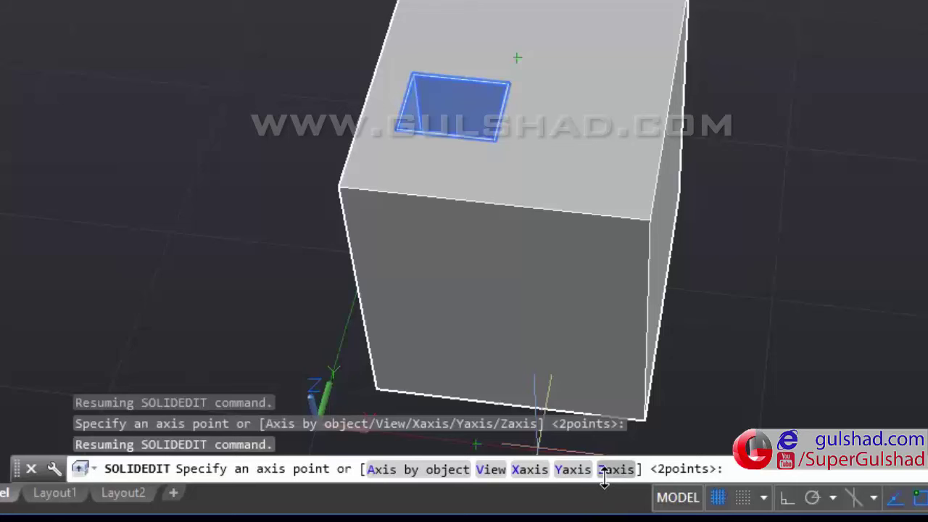
mouse_move(695, 246)
shift+middle_down()
mouse_move(714, 210)
mouse_move(768, 210)
mouse_move(673, 198)
shift+middle_up()
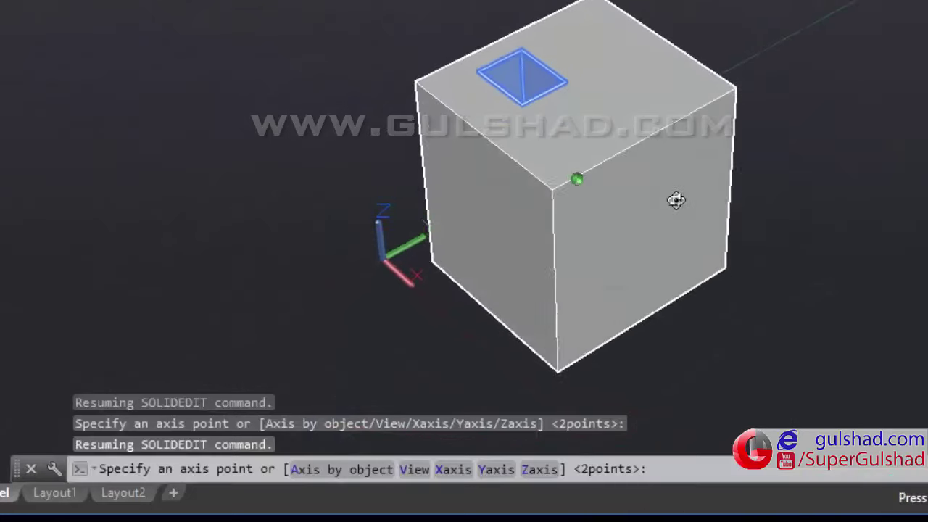
scroll(339, 288, up, 3)
scroll(182, 289, up, 1)
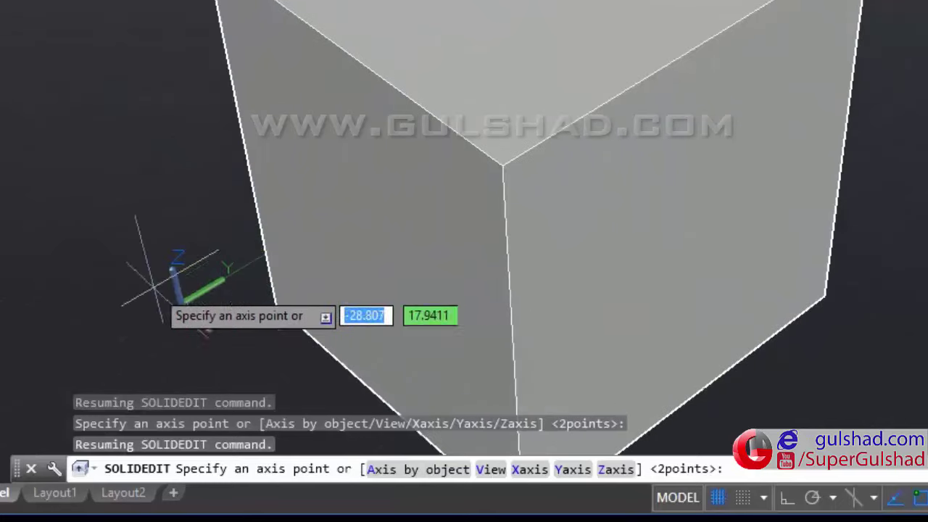
middle_drag(182, 290, 279, 244)
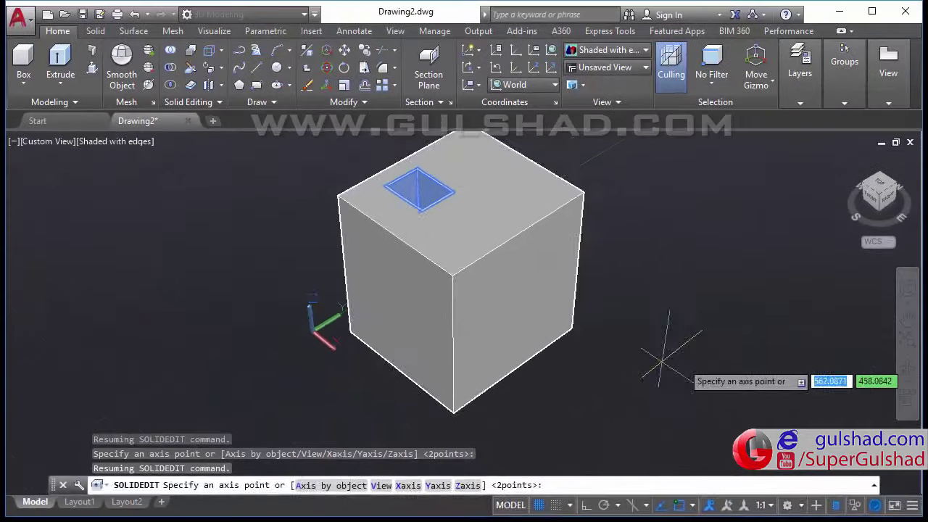
middle_drag(660, 358, 520, 388)
- Cancel the face rotation and copy the holed cube twice to the right, making three in a row
key(Escape)
key(Escape)
key(Escape)
click(364, 49)
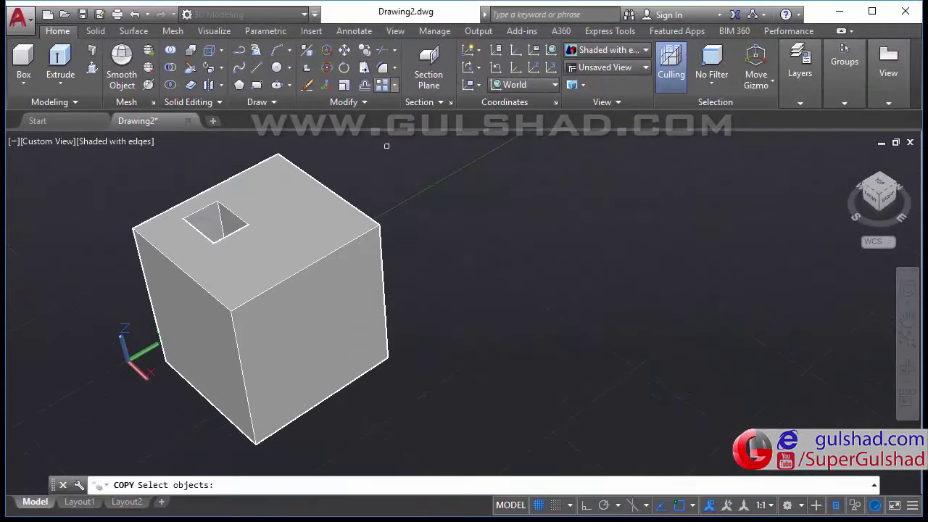
click(429, 186)
click(154, 316)
key(Return)
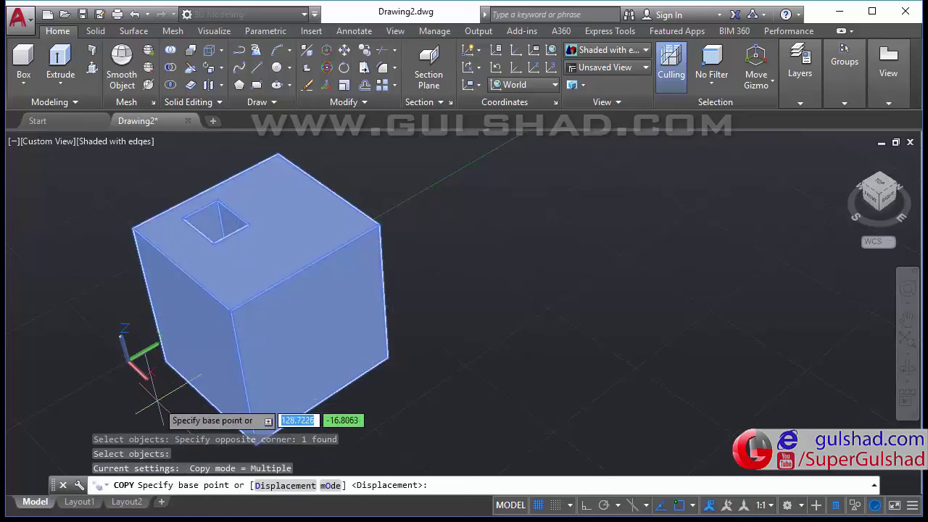
click(159, 400)
click(442, 395)
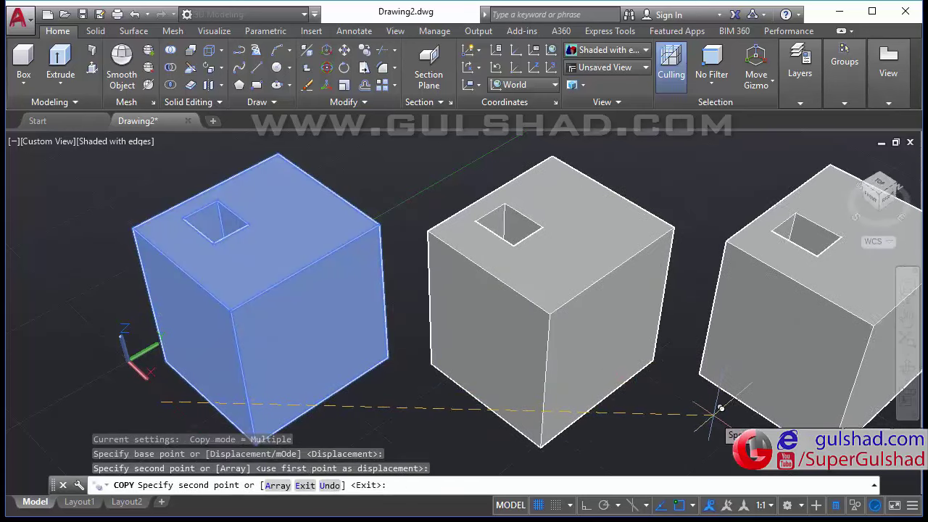
click(720, 408)
key(Escape)
key(Escape)
scroll(312, 326, down, 2)
middle_drag(322, 354, 308, 324)
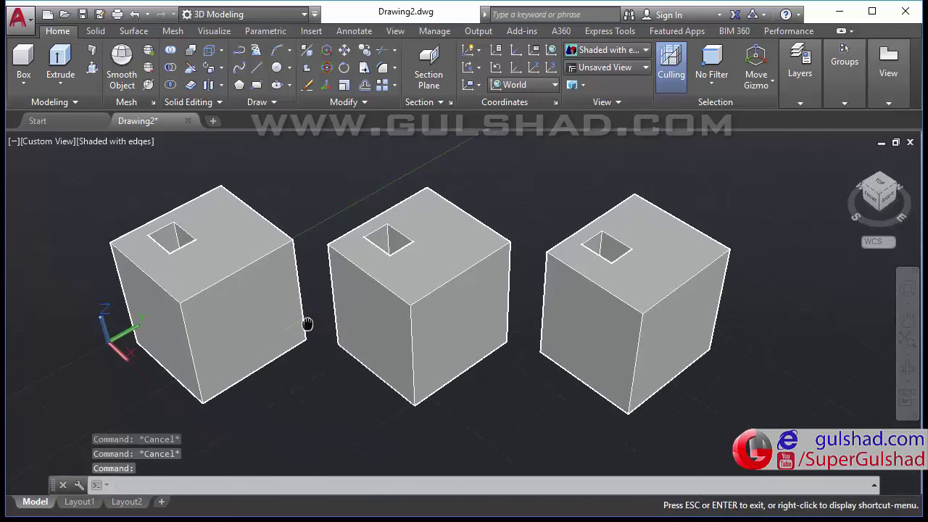
key(Escape)
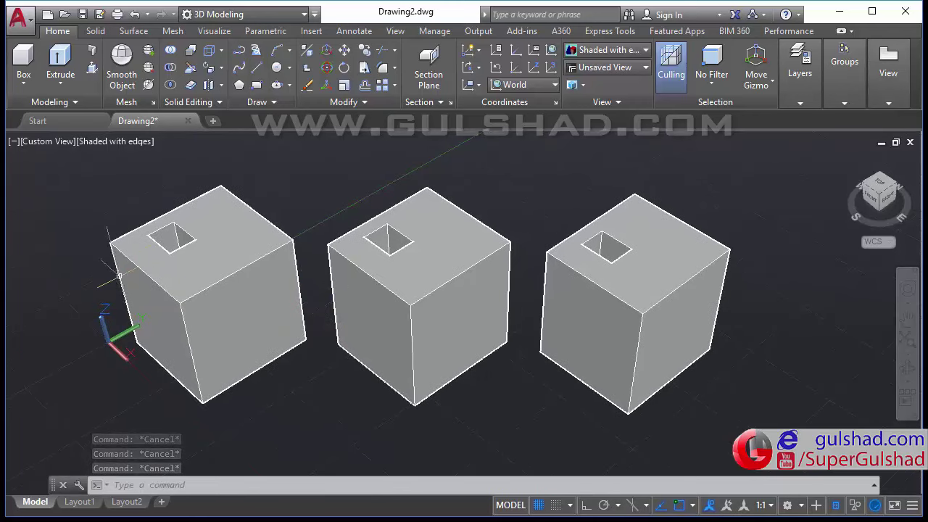
- Start Rotate Faces on a cube's hole faces and finish the face selection
click(221, 67)
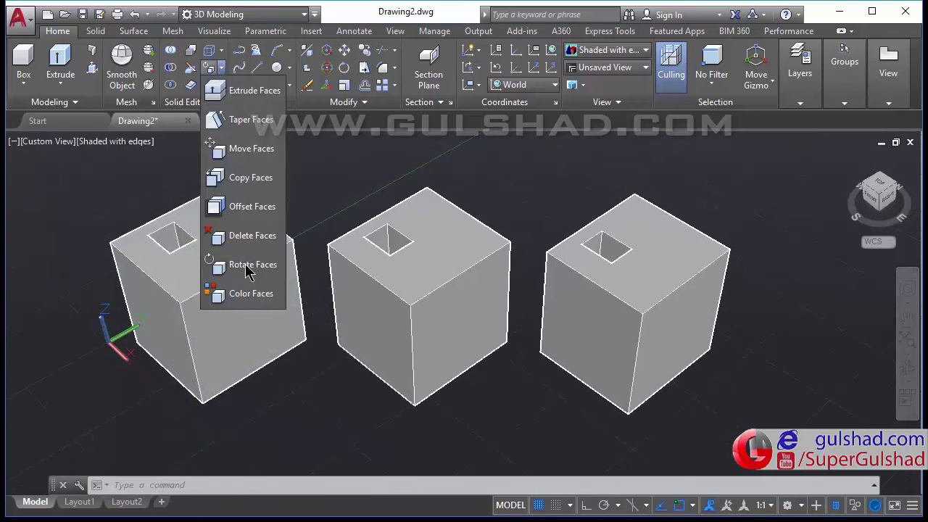
click(246, 266)
scroll(118, 239, up, 3)
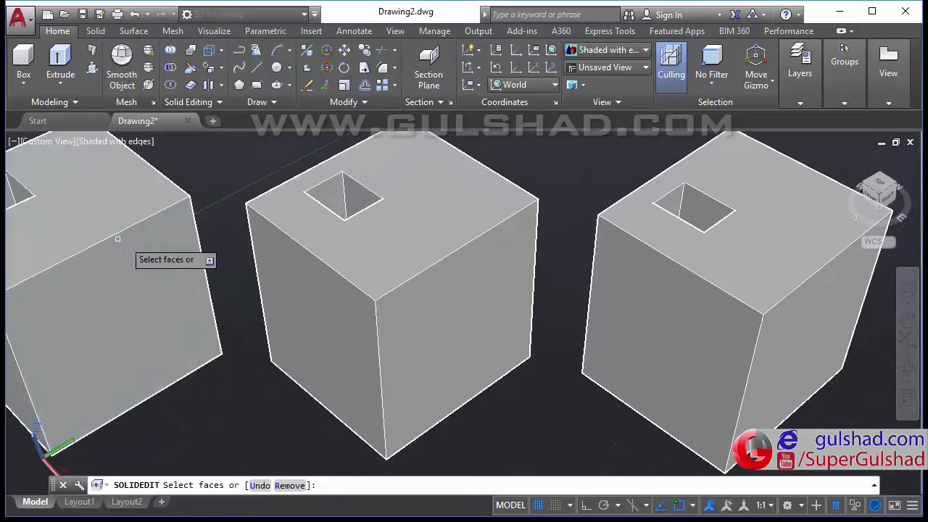
scroll(395, 290, up, 1)
scroll(251, 233, up, 1)
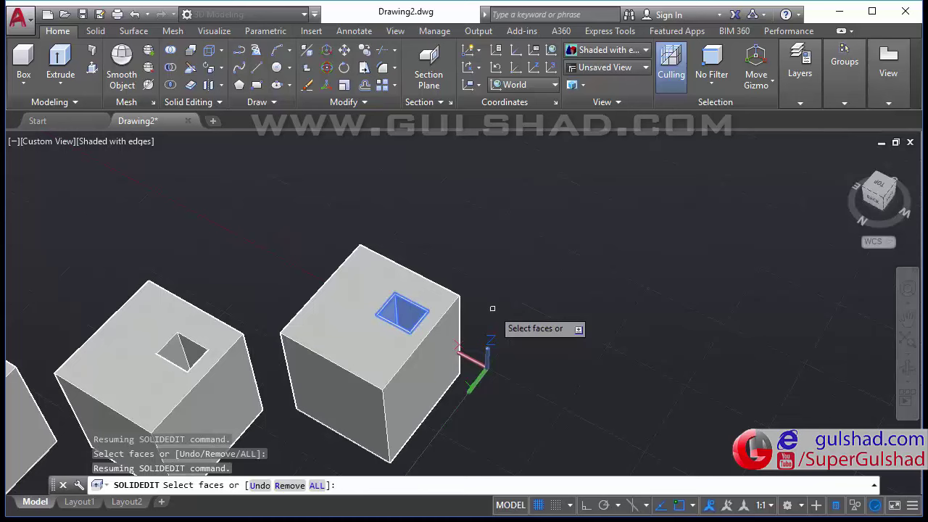
key(Return)
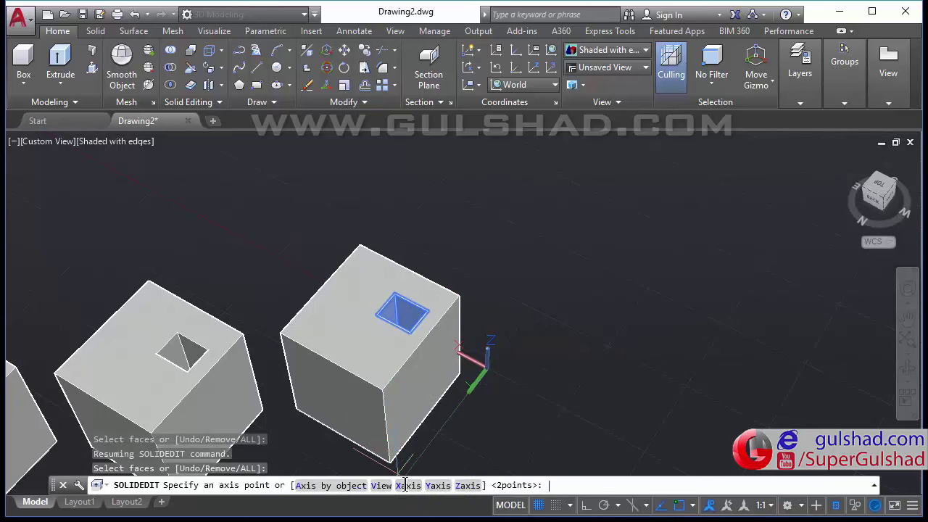
- Rotate the hole faces 45° about the X axis from the hole corner, then exit SOLIDEDIT
click(404, 485)
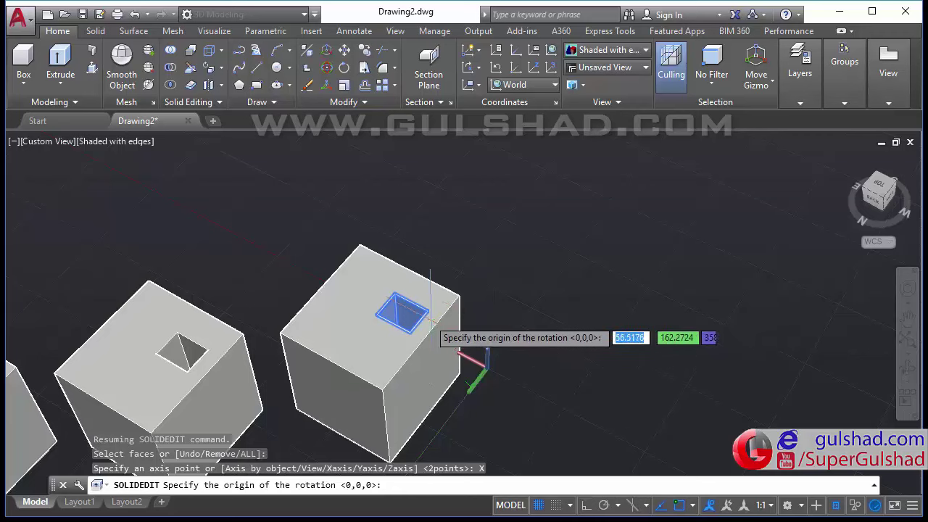
scroll(429, 322, up, 1)
click(360, 314)
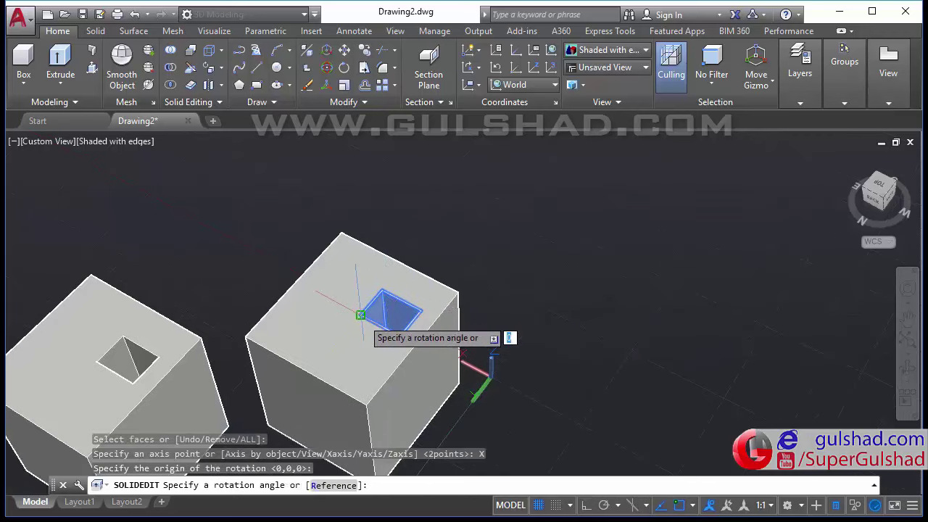
text(45)
key(Return)
key(Escape)
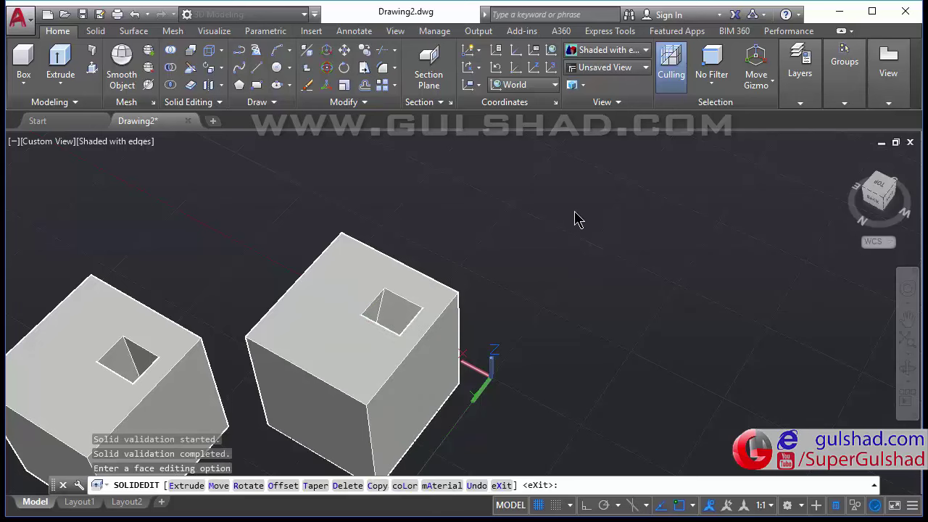
key(Escape)
mouse_move(606, 304)
shift+middle_down()
mouse_move(534, 369)
mouse_move(460, 349)
mouse_move(369, 347)
mouse_move(576, 419)
shift+middle_up()
- Start Rotate Faces and select a face of the middle cube's hole
drag(427, 323, 411, 302)
key(Escape)
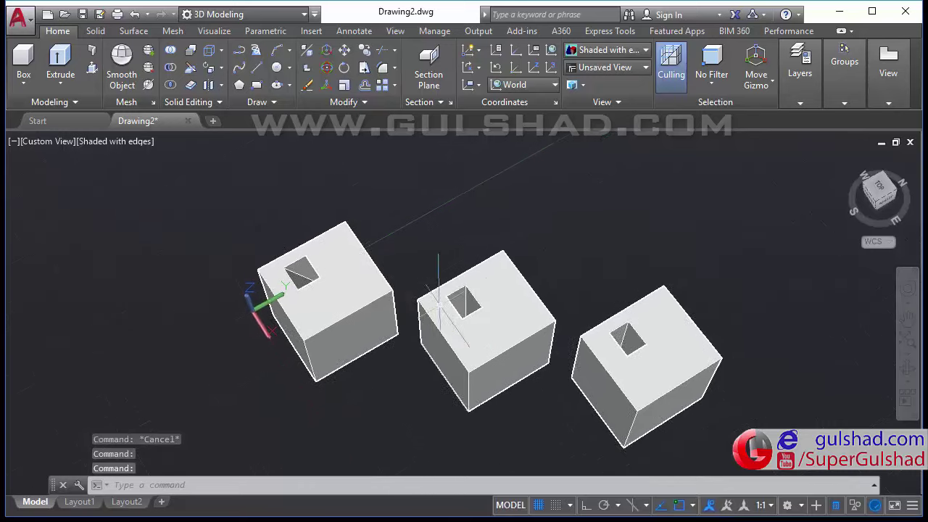
scroll(420, 304, up, 3)
scroll(435, 294, up, 2)
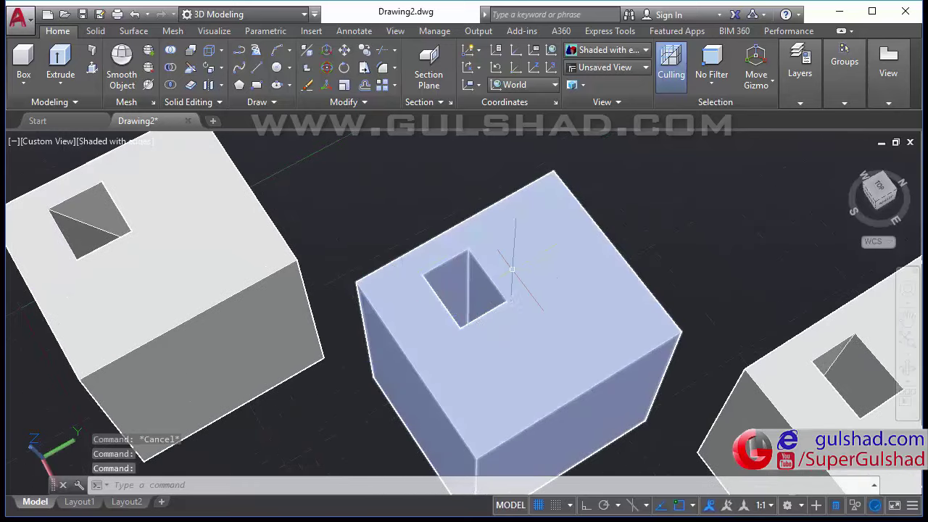
click(221, 67)
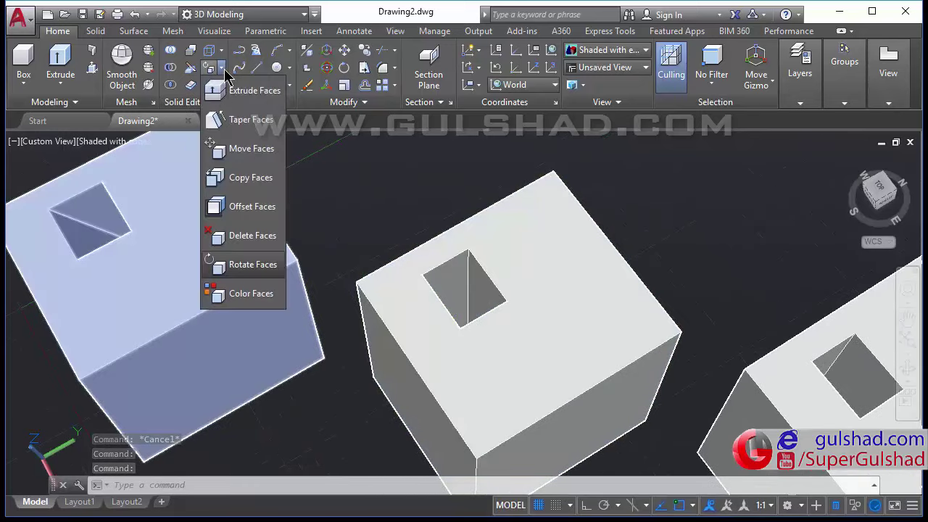
click(236, 265)
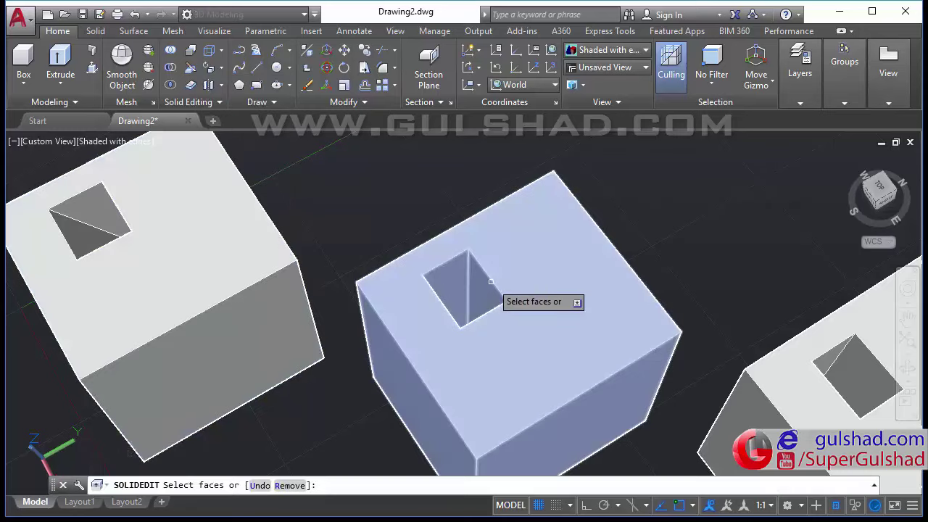
shift+middle_drag(613, 267, 484, 335)
click(484, 335)
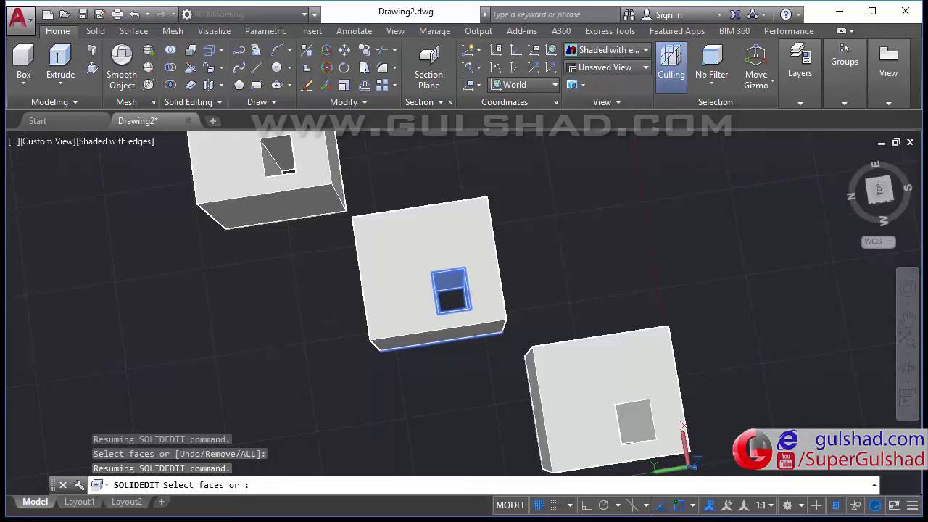
mouse_move(550, 290)
shift+middle_down()
mouse_move(538, 273)
mouse_move(463, 313)
mouse_move(549, 307)
shift+middle_up()
mouse_move(664, 246)
shift+middle_down()
mouse_move(679, 247)
mouse_move(598, 325)
mouse_move(422, 311)
mouse_move(371, 285)
shift+middle_up()
key(Return)
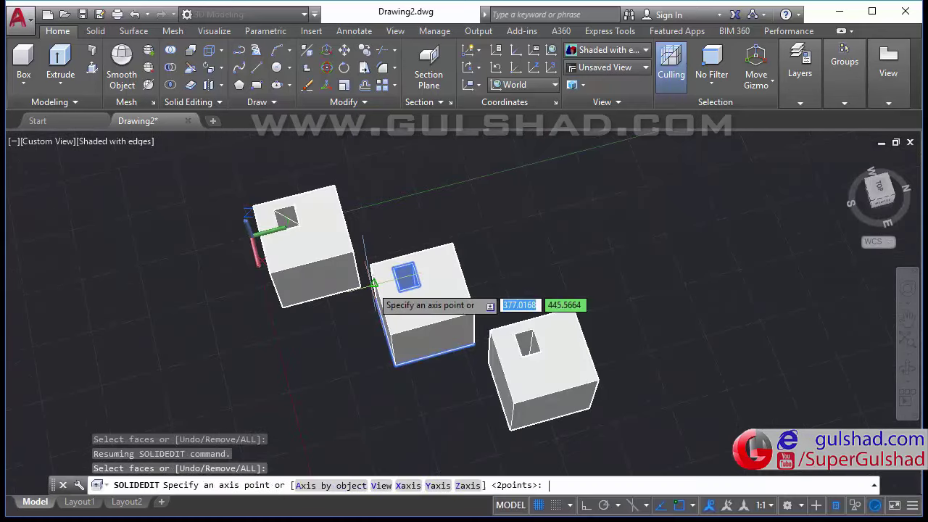
- Rotate the selected face 25° about the Y axis from the hole's corner, then exit
click(437, 487)
scroll(390, 275, up, 1)
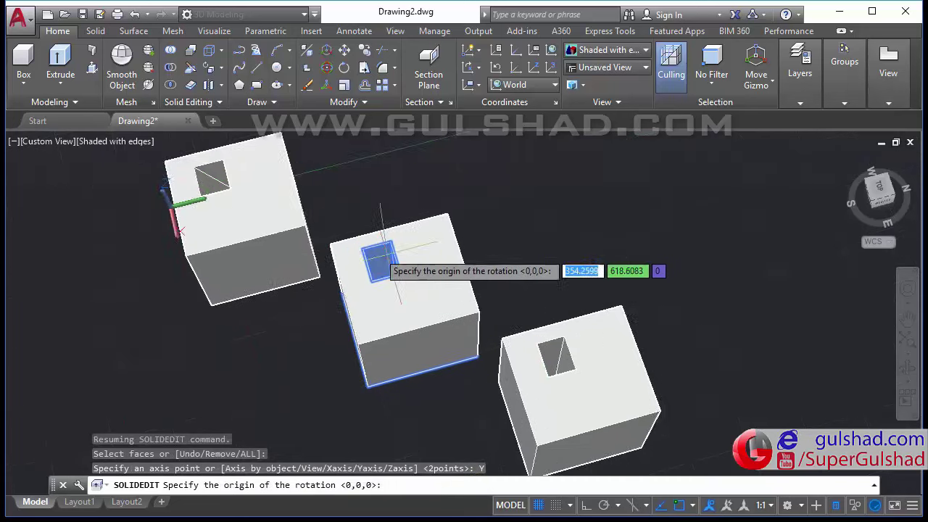
scroll(390, 276, up, 2)
scroll(390, 276, up, 2)
scroll(459, 325, up, 1)
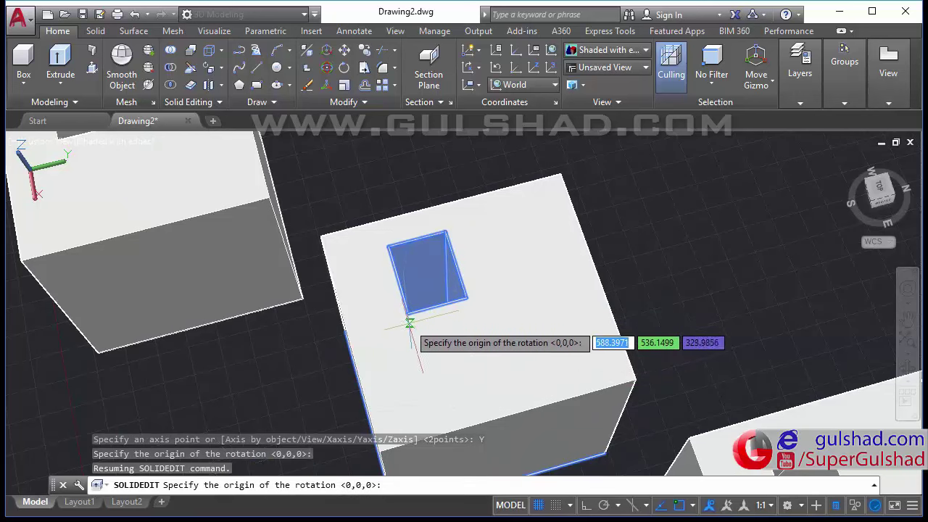
click(407, 313)
text(25)
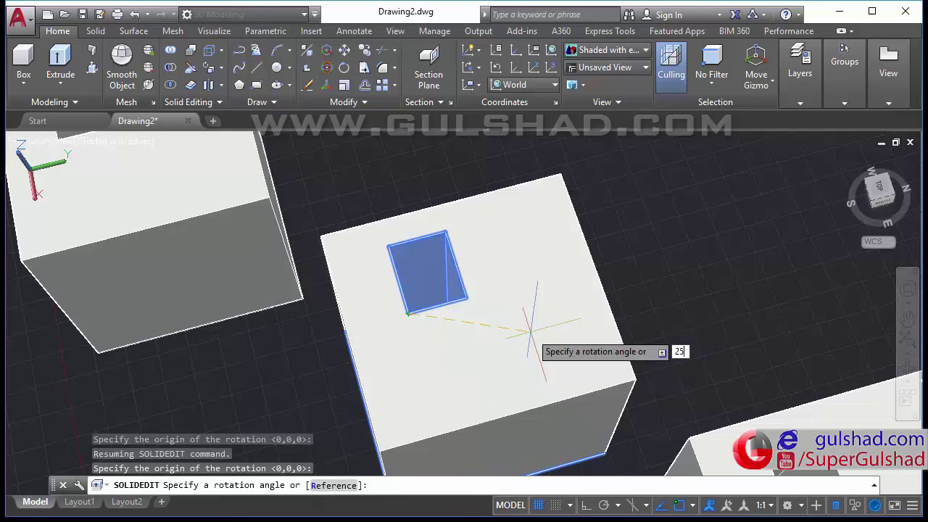
key(Return)
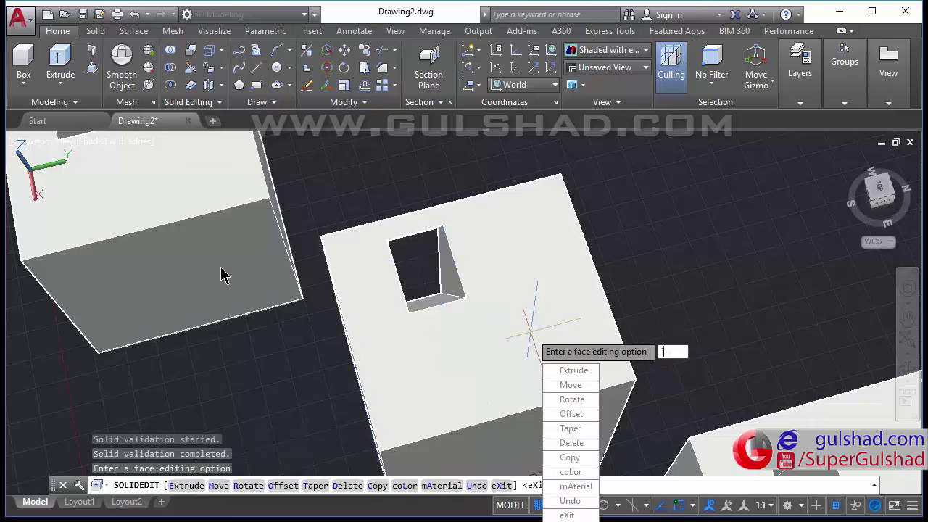
key(Escape)
key(Escape)
shift+middle_drag(470, 352, 551, 282)
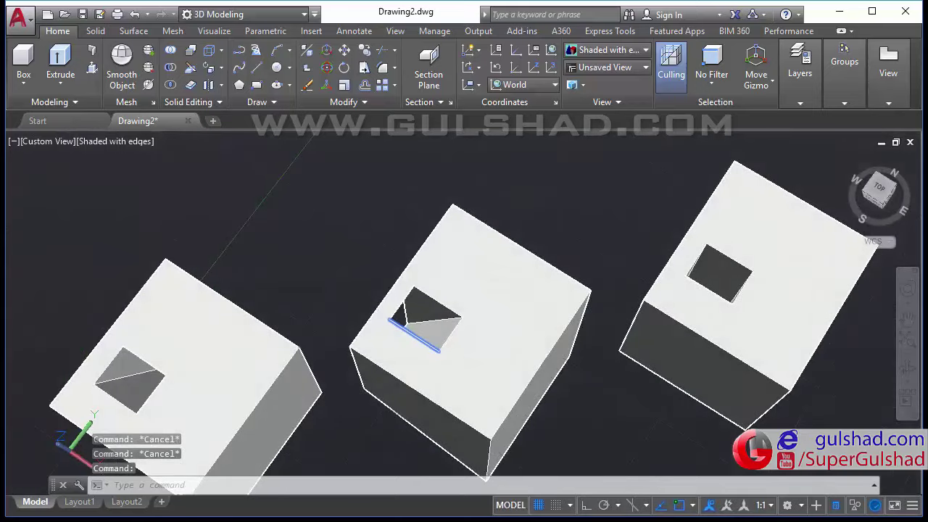
middle_drag(400, 276, 438, 205)
mouse_move(458, 250)
shift+middle_down()
mouse_move(603, 263)
mouse_move(486, 299)
mouse_move(528, 269)
mouse_move(443, 228)
mouse_move(608, 275)
mouse_move(642, 241)
mouse_move(496, 277)
shift+middle_up()
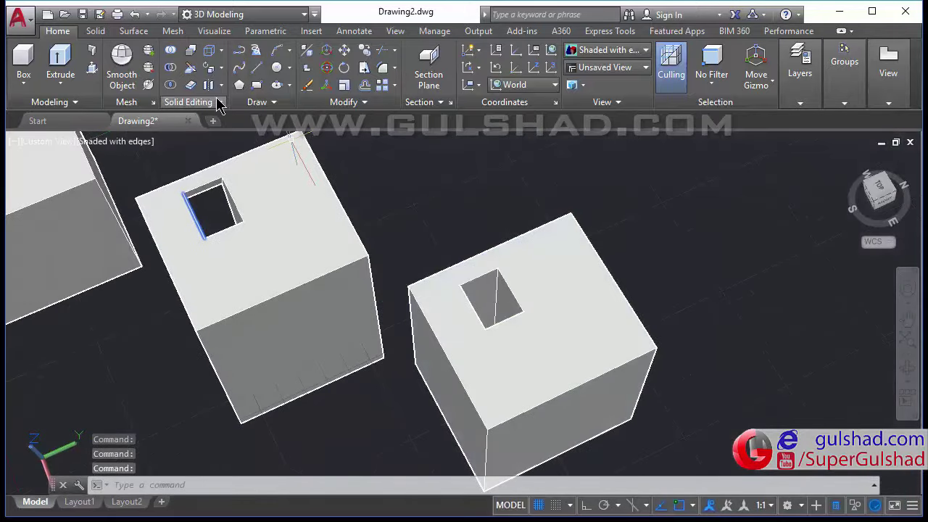
- Start Rotate Faces and select the right cube's hole faces
click(218, 68)
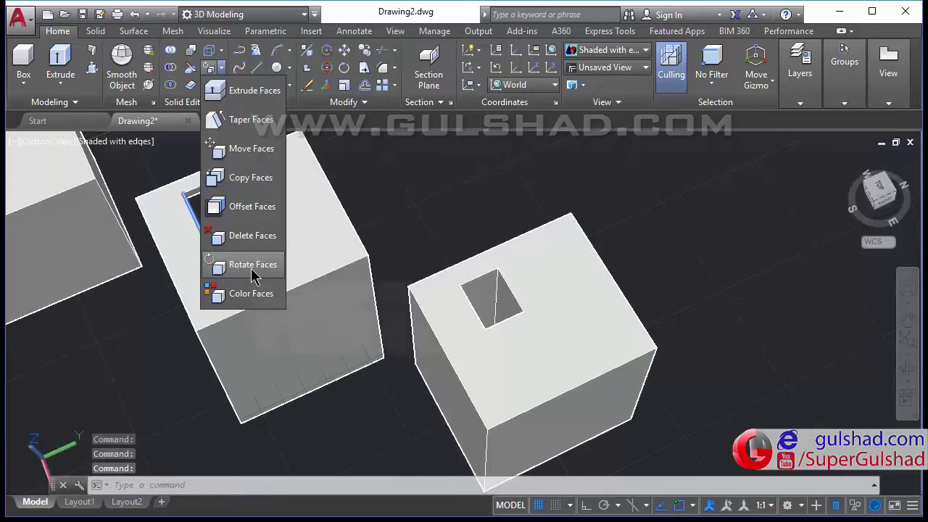
click(256, 275)
scroll(536, 319, up, 2)
scroll(567, 288, down, 2)
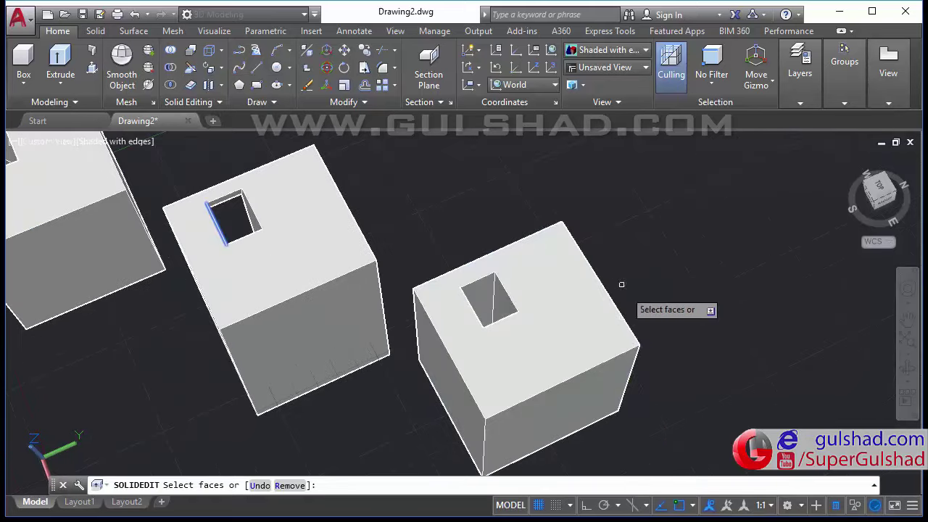
shift+middle_drag(621, 283, 548, 362)
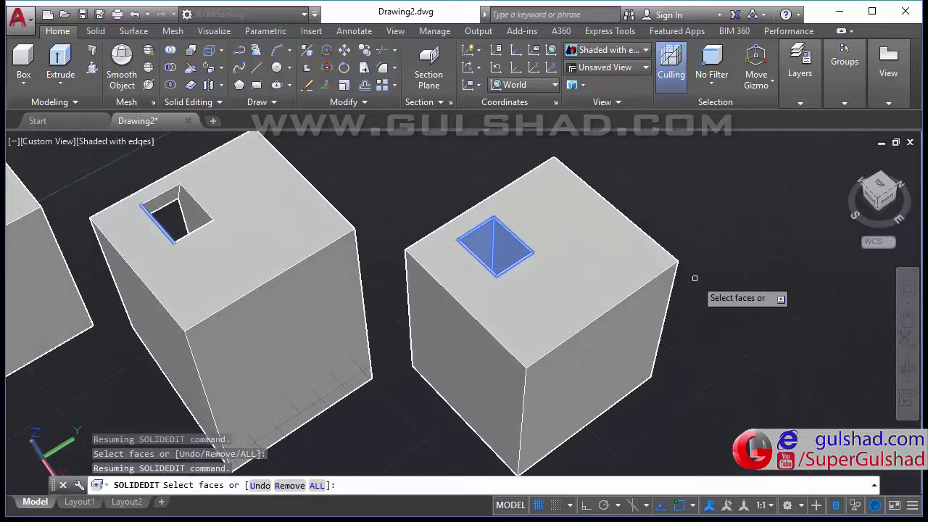
key(Return)
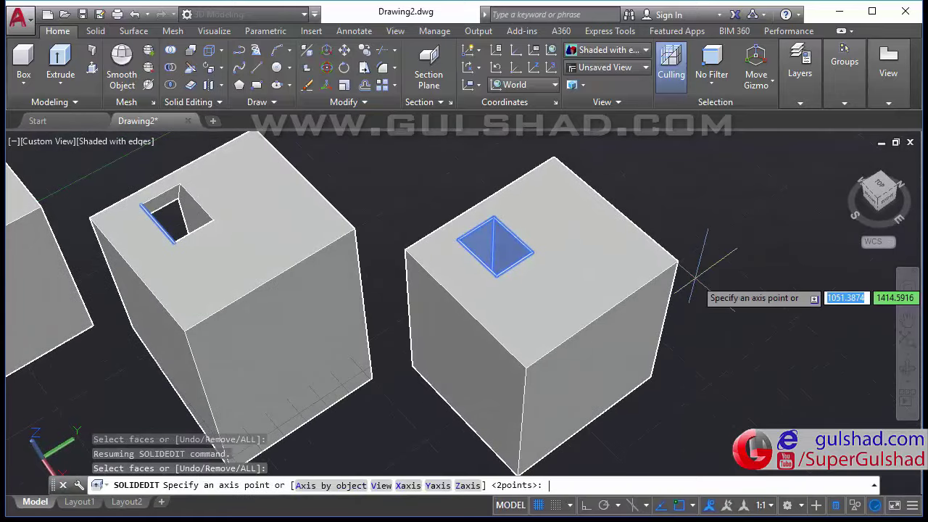
- Rotate the faces 45° about the Z axis from the hole's corner, then exit
click(467, 486)
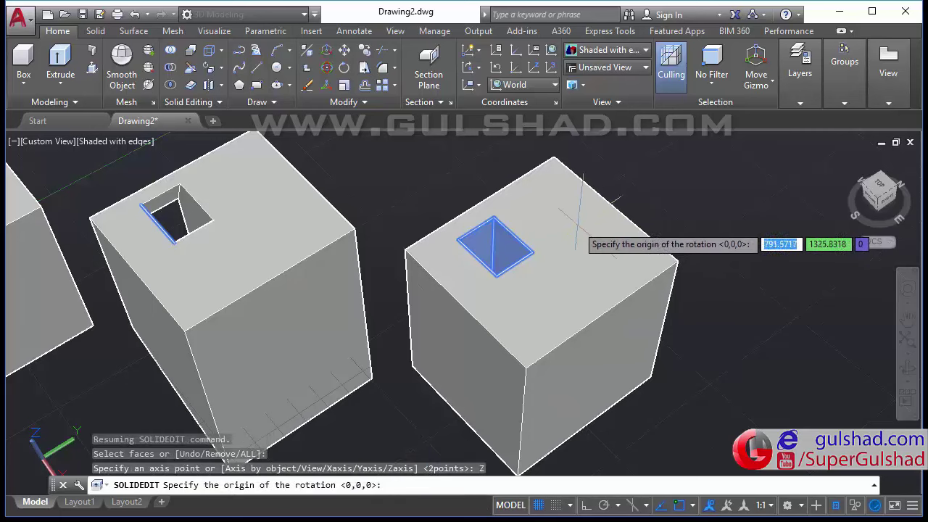
click(496, 276)
text(45)
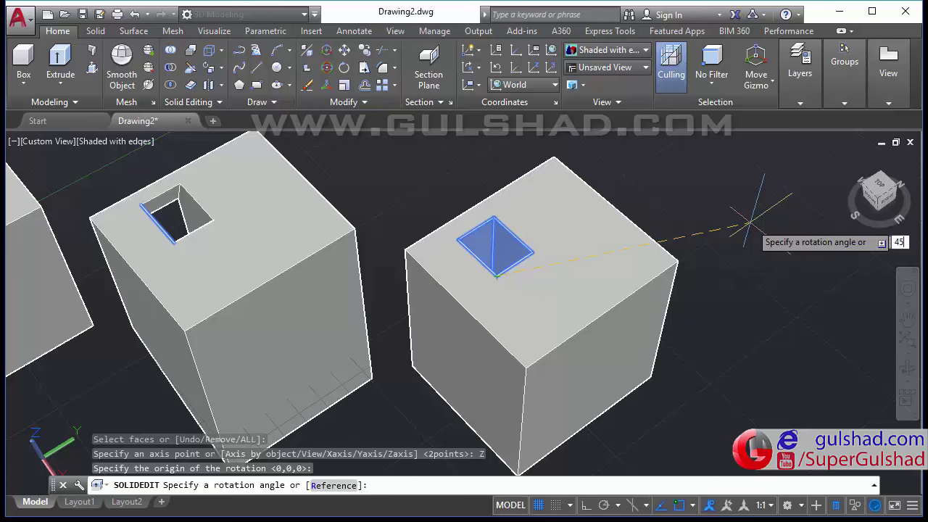
key(Return)
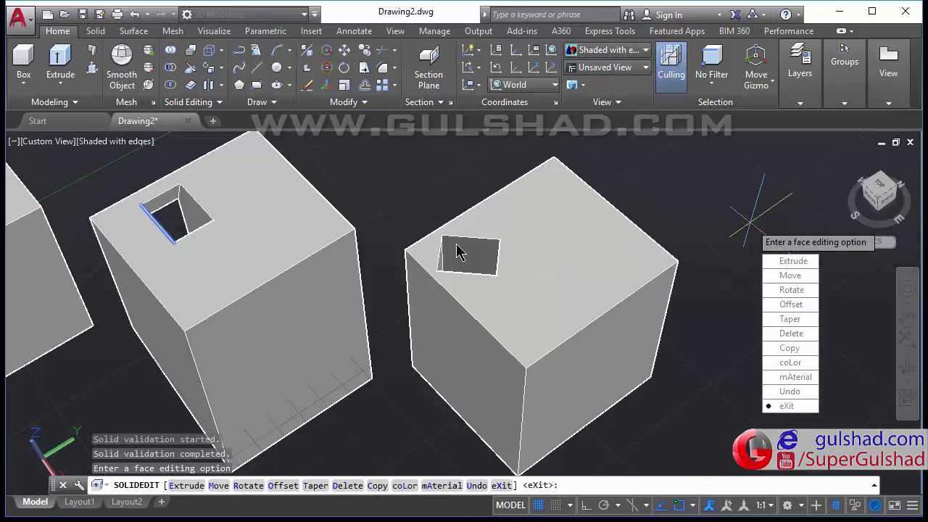
key(Escape)
key(Escape)
scroll(355, 268, down, 2)
middle_drag(364, 271, 519, 280)
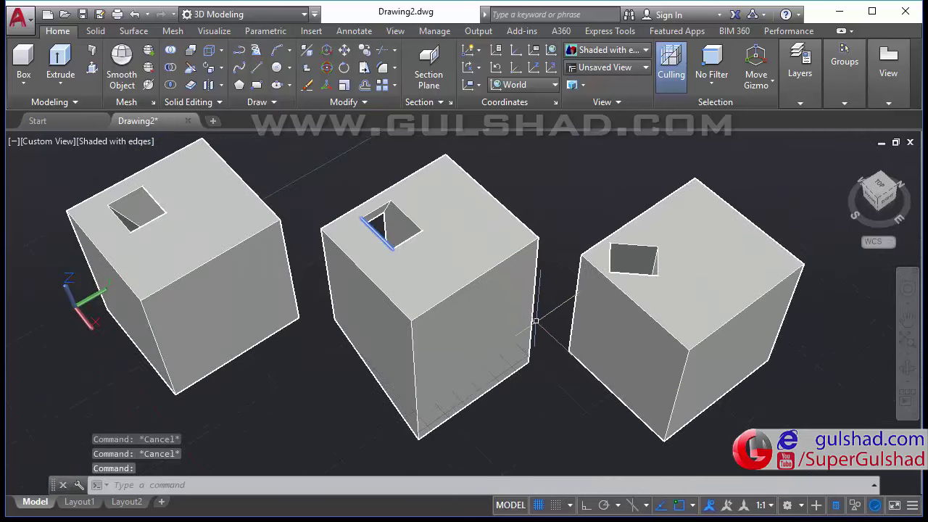
mouse_move(237, 311)
shift+middle_down()
mouse_move(403, 329)
mouse_move(410, 383)
shift+middle_up()
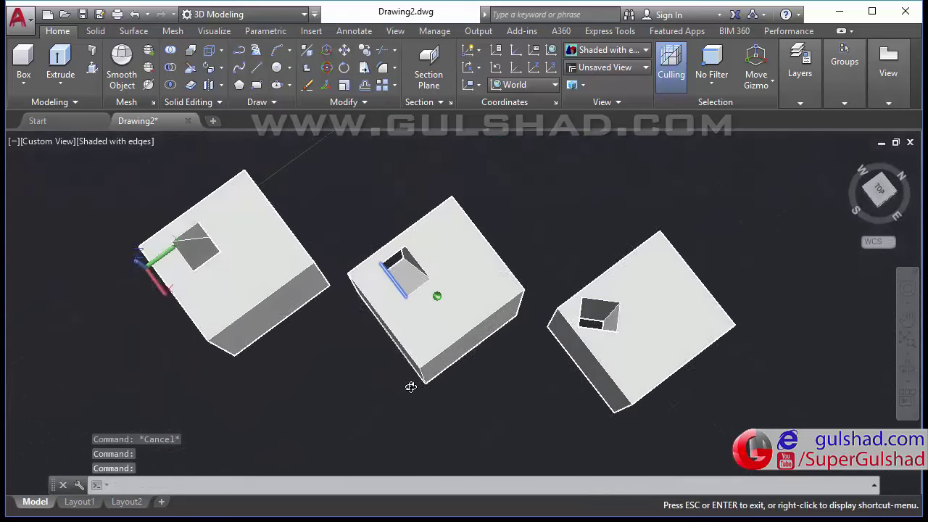
shift+middle_drag(246, 257, 278, 259)
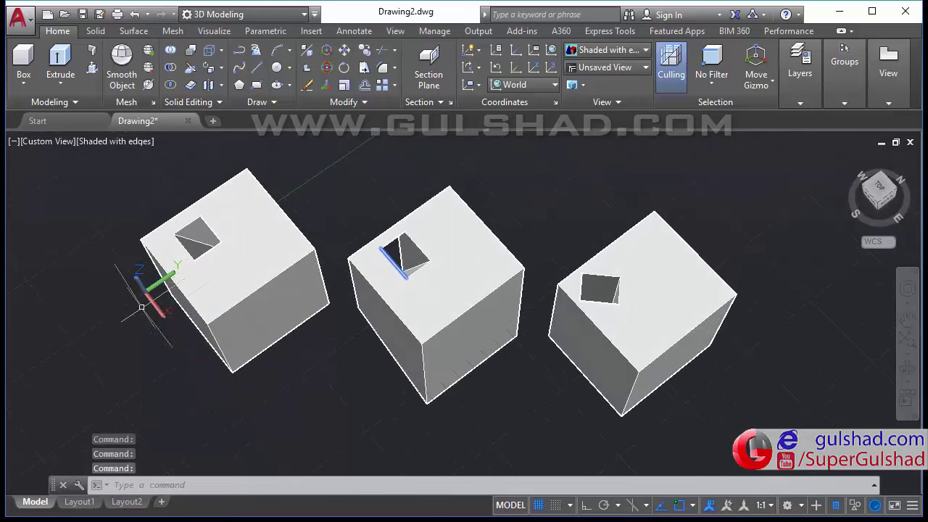
shift+middle_drag(214, 283, 159, 323)
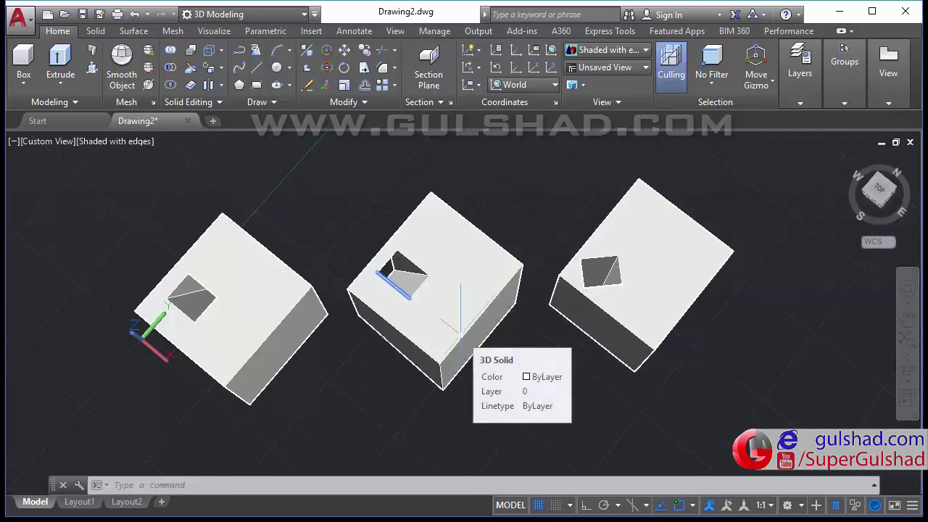
mouse_move(550, 337)
middle_down()
mouse_move(545, 329)
mouse_move(570, 364)
mouse_move(569, 334)
middle_up()
scroll(569, 365, down, 3)
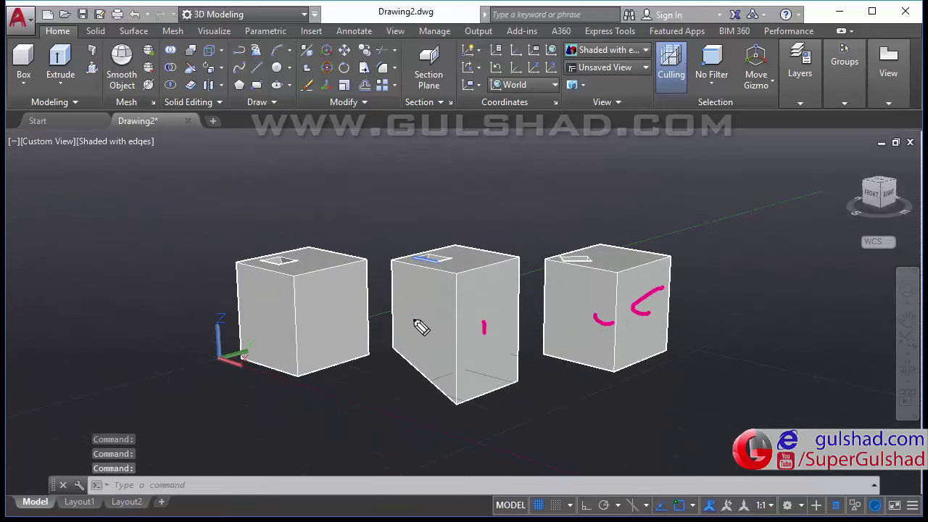
drag(266, 322, 277, 334)
drag(324, 315, 334, 331)
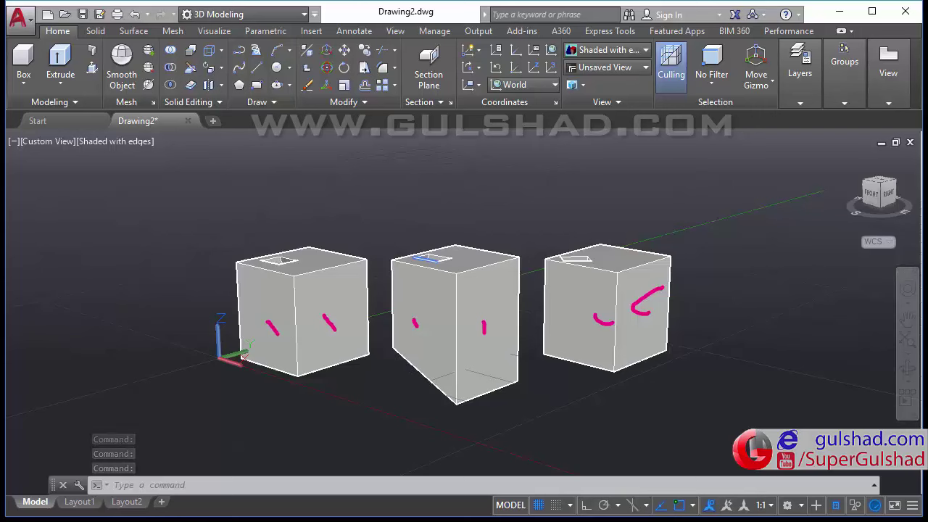
click(727, 321)
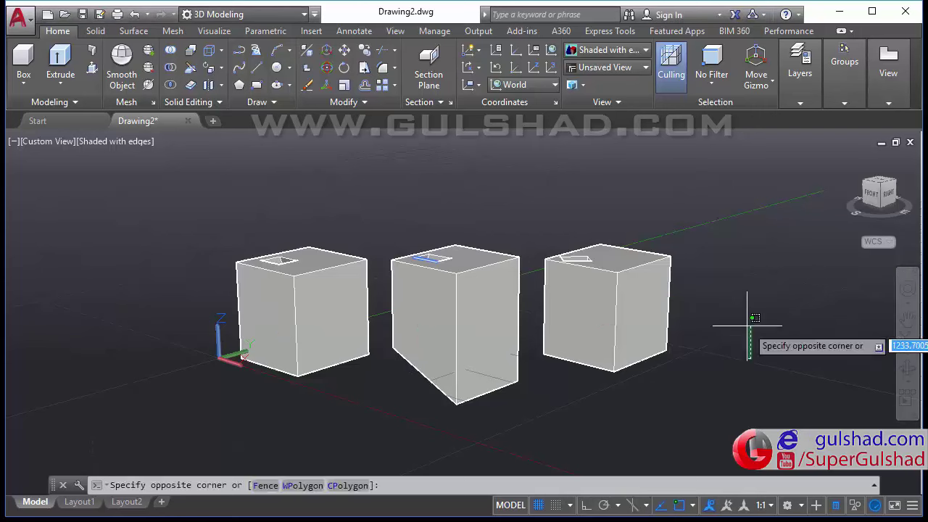